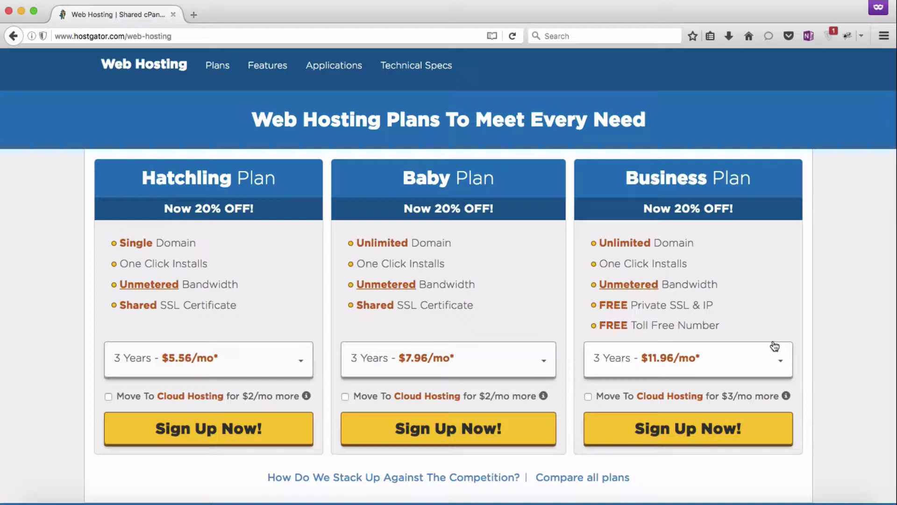
Open the Baby plan's term dropdown to list its billing terms and monthly prices.
{"action": "left_click", "coordinate": [548, 364]}
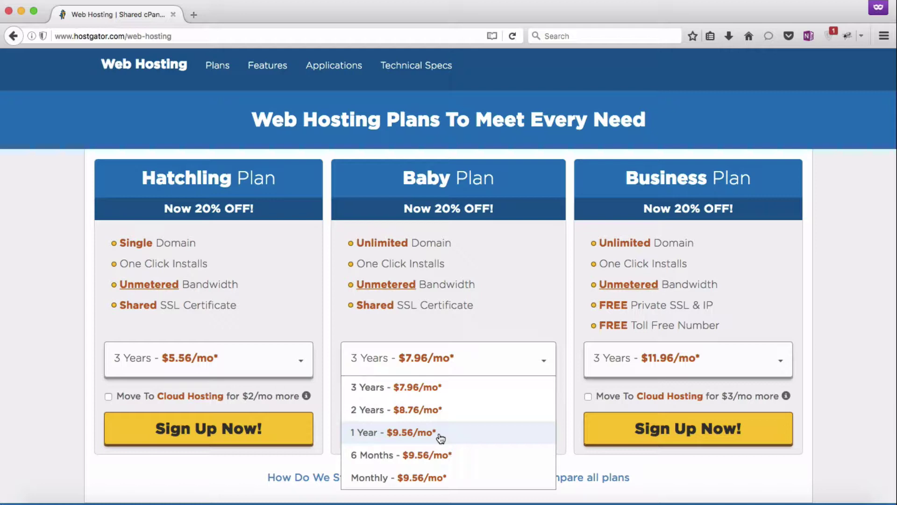
Put Baby on the 1 Year term at $9.56/mo and view the Cloud vs. Web Hosting comparison.
{"action": "left_click", "coordinate": [440, 432]}
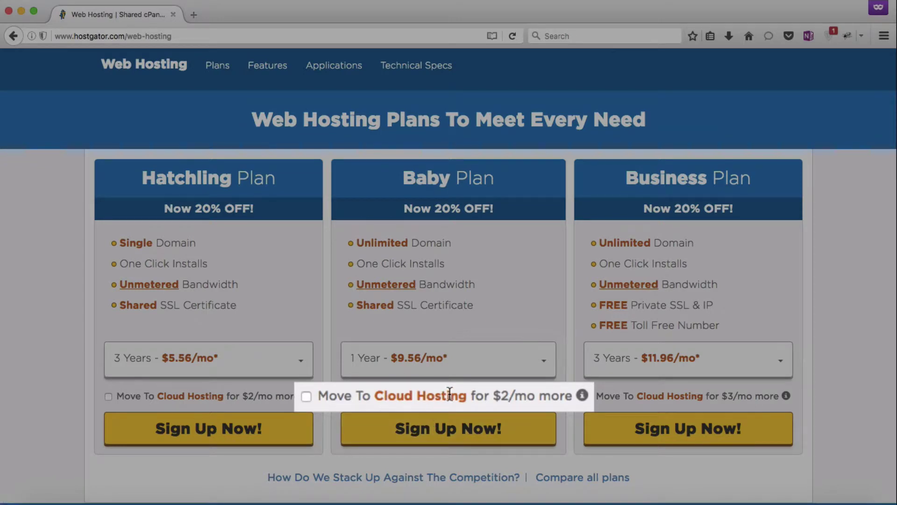
{"action": "left_click", "coordinate": [583, 396]}
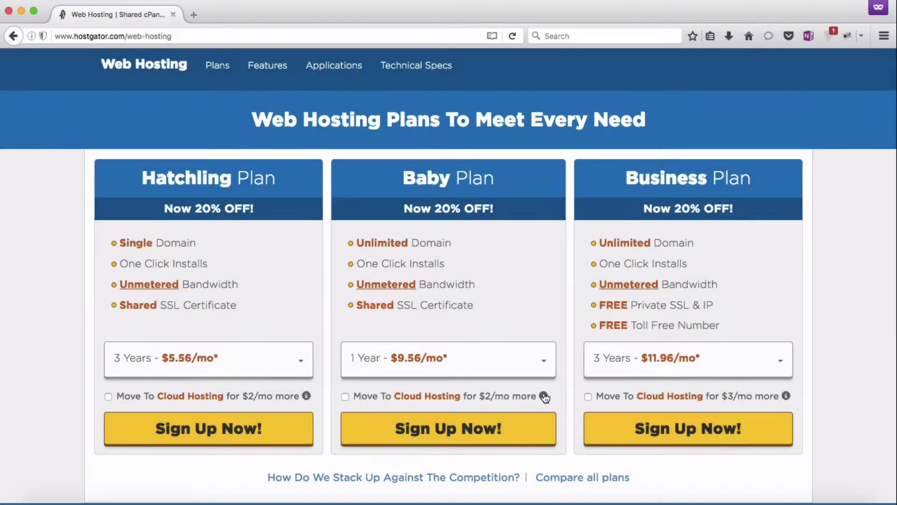
{"action": "scroll", "coordinate": [559, 387], "scroll_direction": "down", "scroll_amount": 2}
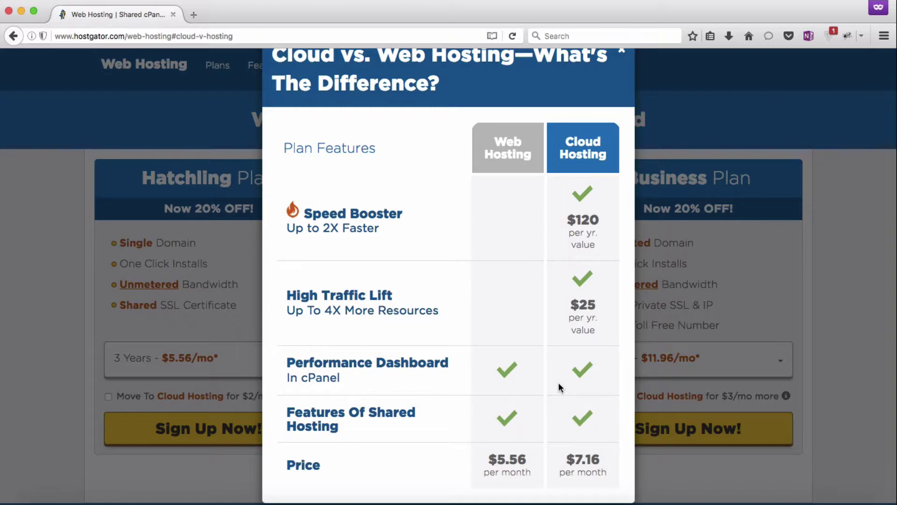
Dismiss the Cloud vs. Web Hosting modal, leaving Baby on 1 Year at $9.56/mo.
{"action": "scroll", "coordinate": [559, 384], "scroll_direction": "up", "scroll_amount": 2}
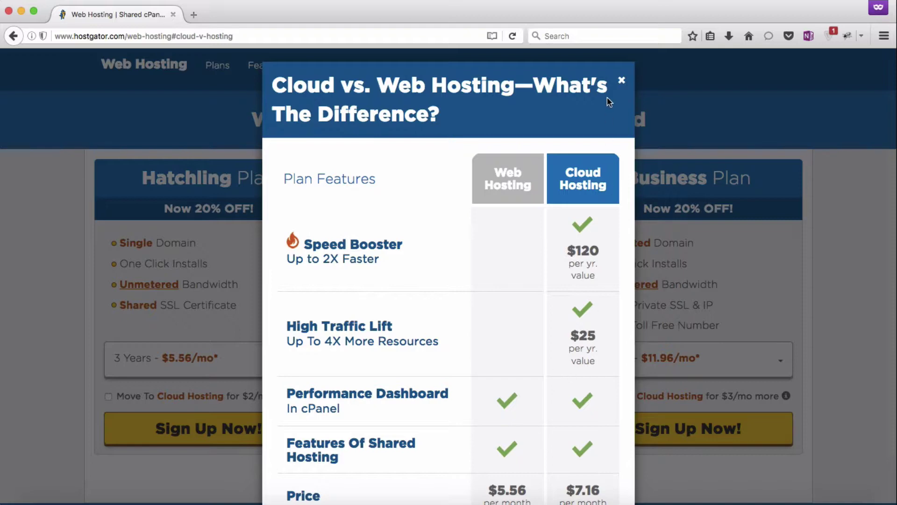
{"action": "left_click", "coordinate": [622, 83]}
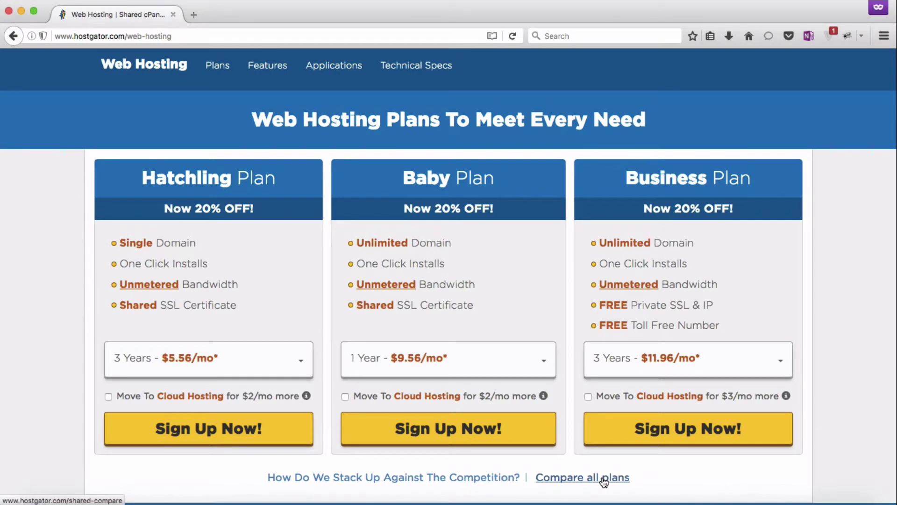
Open 'Compare all plans' in a new browser tab and switch to it.
{"action": "right_click", "coordinate": [603, 481]}
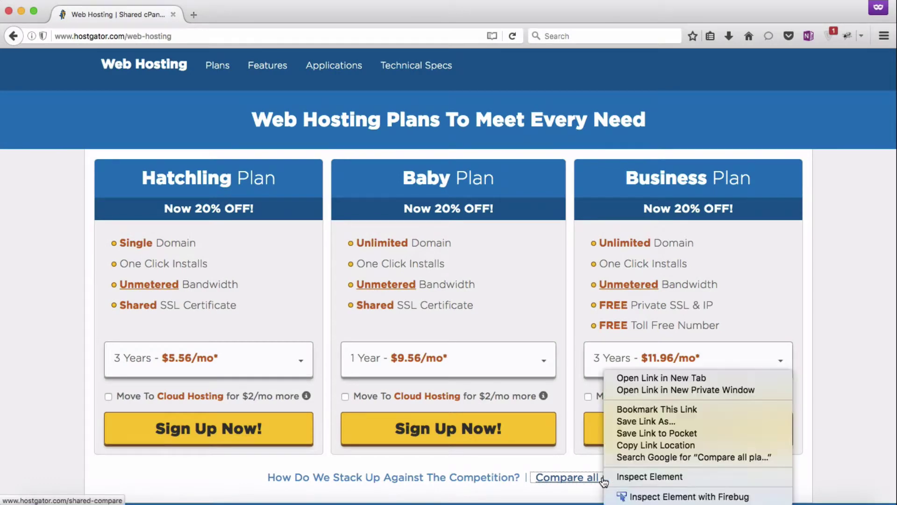
{"action": "left_click", "coordinate": [656, 379]}
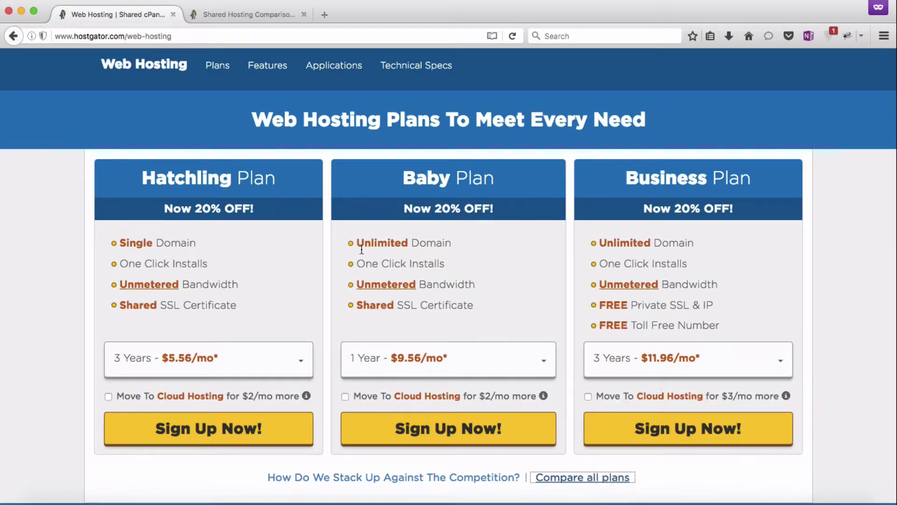
{"action": "left_click", "coordinate": [253, 12]}
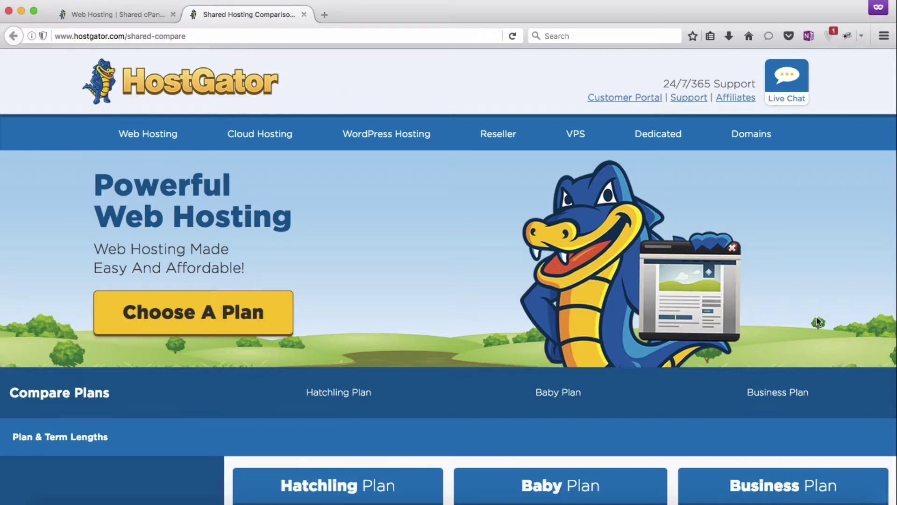
Scroll the Shared Hosting Comparison table down through E-Commerce Features and Dedicated IP pricing.
{"action": "scroll", "coordinate": [817, 317], "scroll_direction": "down", "scroll_amount": 6}
{"action": "scroll", "coordinate": [818, 318], "scroll_direction": "down", "scroll_amount": 5}
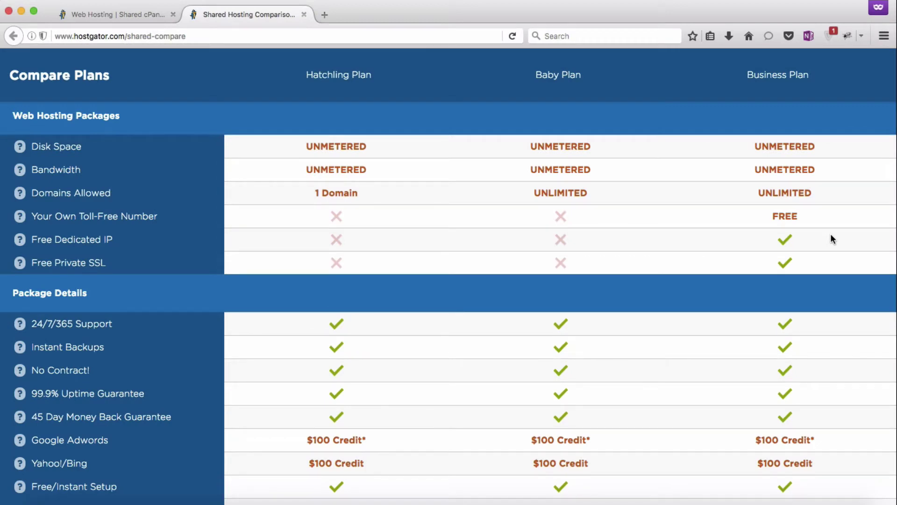
{"action": "scroll", "coordinate": [831, 238], "scroll_direction": "down", "scroll_amount": 5}
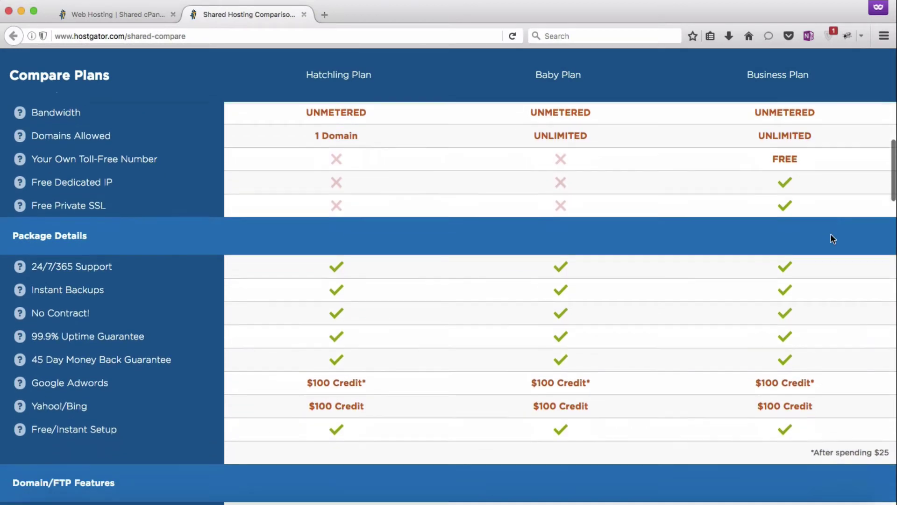
{"action": "scroll", "coordinate": [831, 238], "scroll_direction": "down", "scroll_amount": 5}
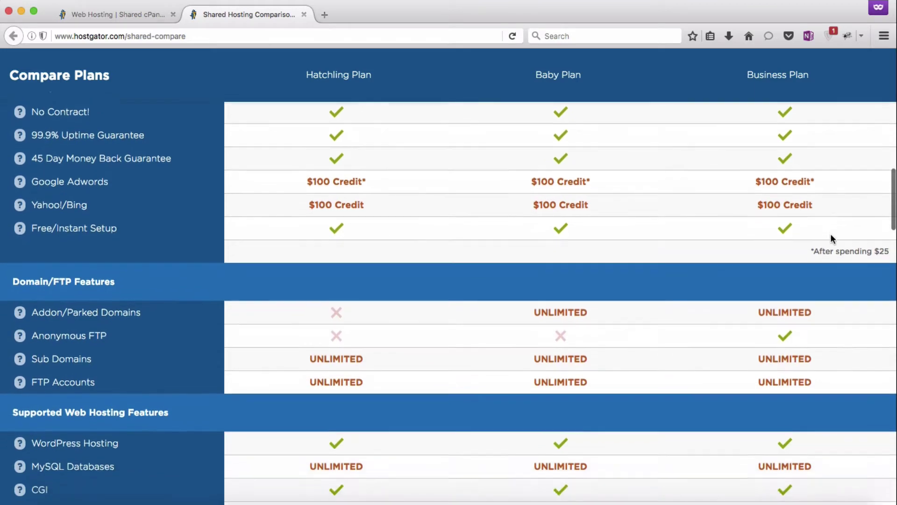
{"action": "scroll", "coordinate": [831, 237], "scroll_direction": "down", "scroll_amount": 2}
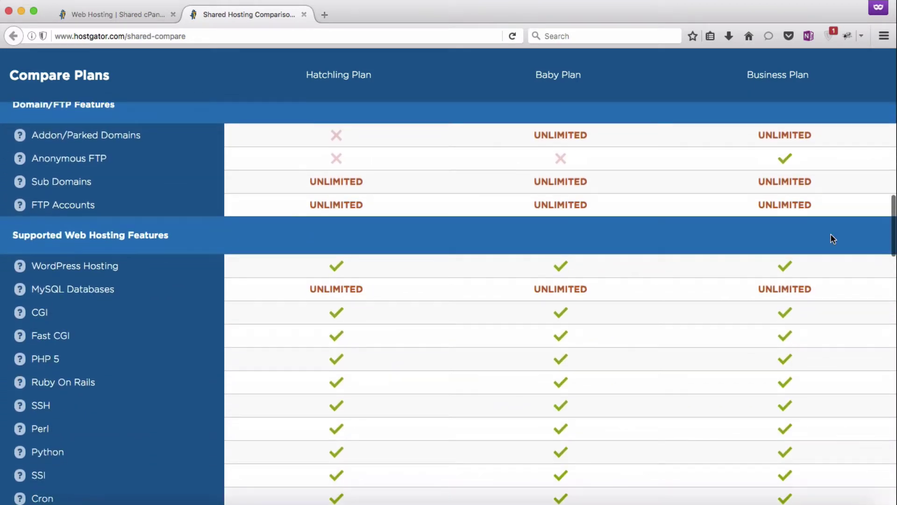
{"action": "scroll", "coordinate": [832, 237], "scroll_direction": "up", "scroll_amount": 1}
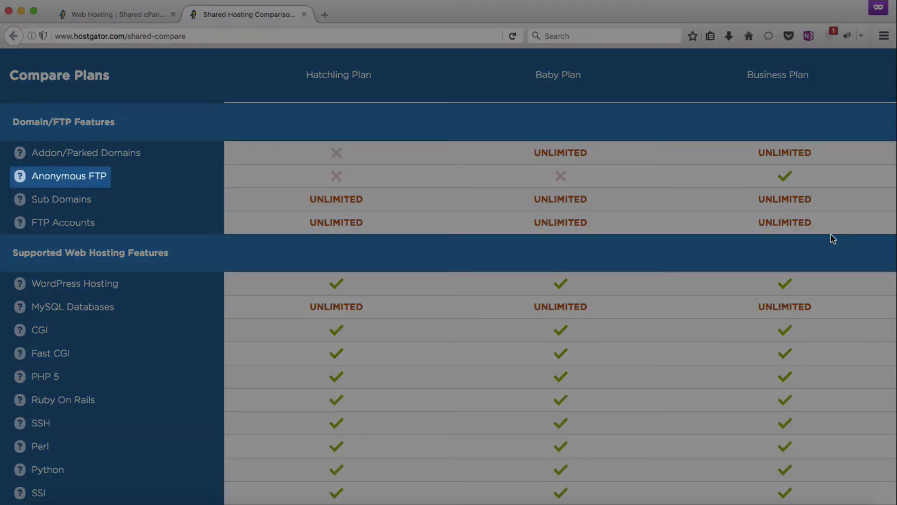
{"action": "scroll", "coordinate": [832, 238], "scroll_direction": "down", "scroll_amount": 6}
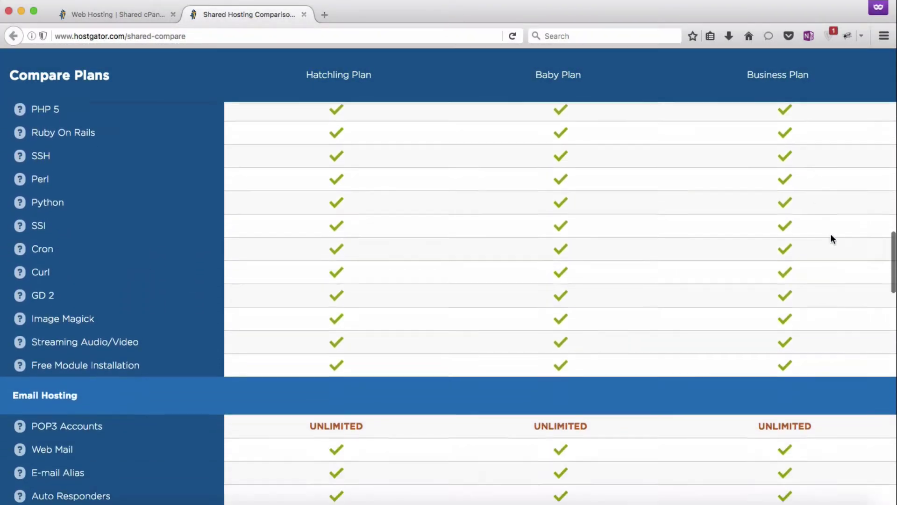
{"action": "scroll", "coordinate": [832, 235], "scroll_direction": "down", "scroll_amount": 6}
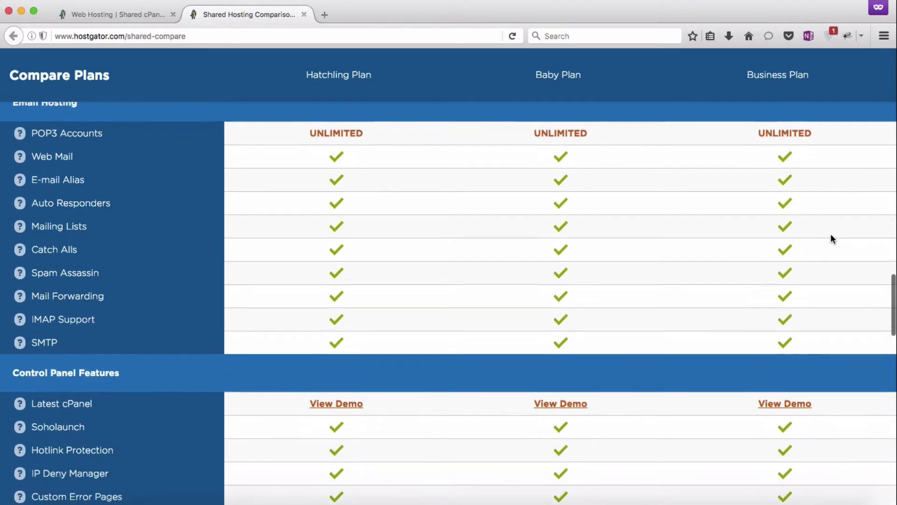
{"action": "scroll", "coordinate": [831, 237], "scroll_direction": "down", "scroll_amount": 10}
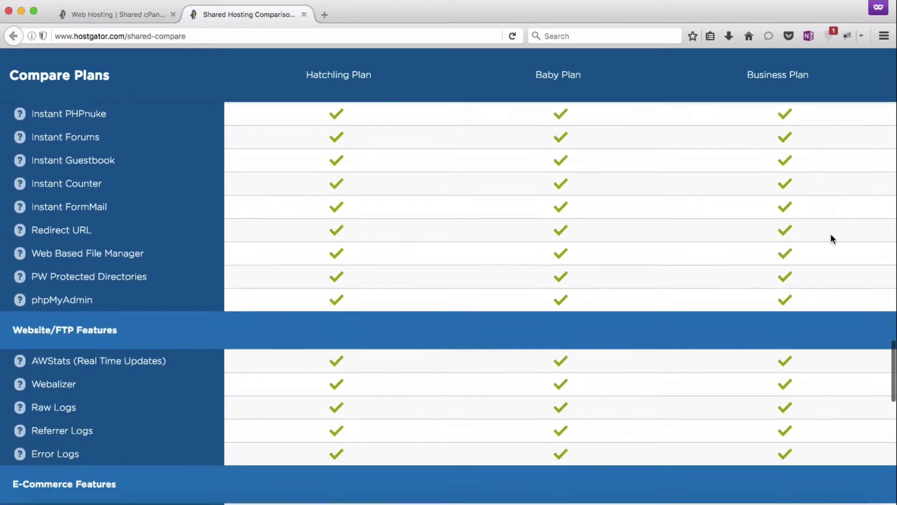
{"action": "scroll", "coordinate": [831, 238], "scroll_direction": "down", "scroll_amount": 5}
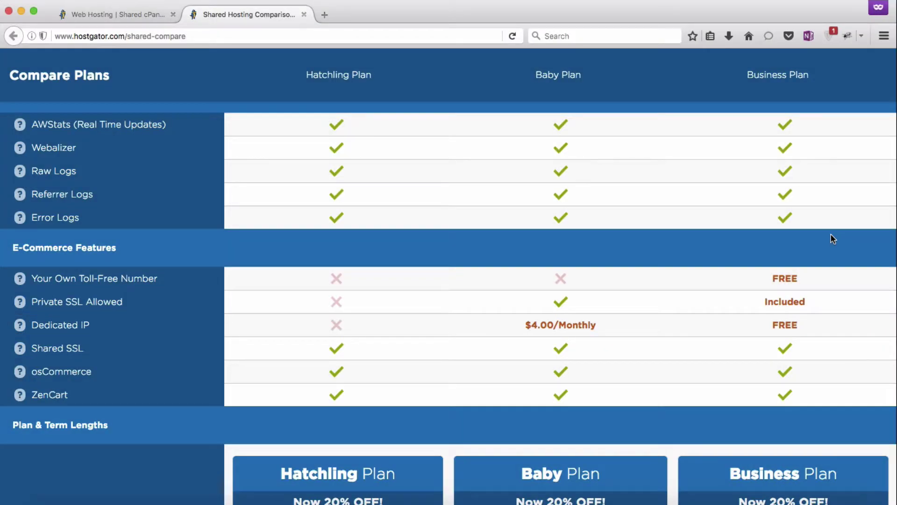
Close the comparison tab and start the Baby plan sign-up.
{"action": "left_click", "coordinate": [302, 15]}
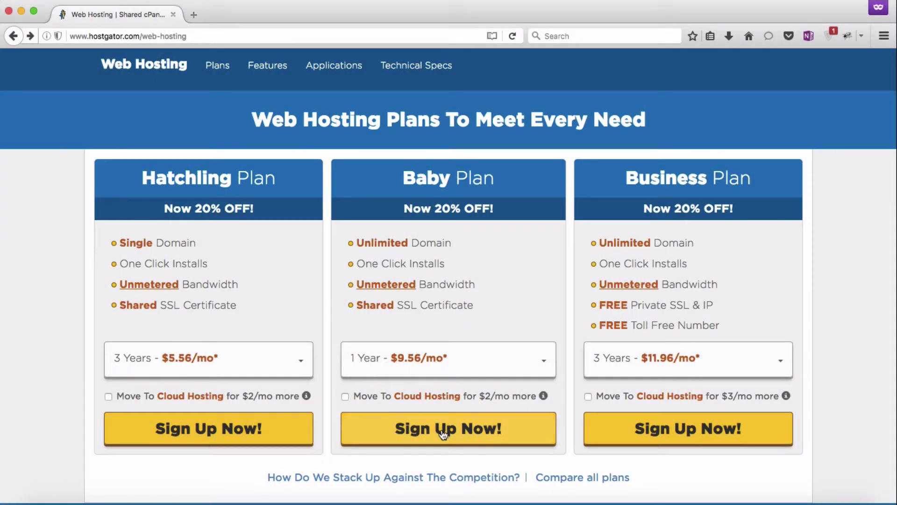
{"action": "left_click", "coordinate": [442, 431]}
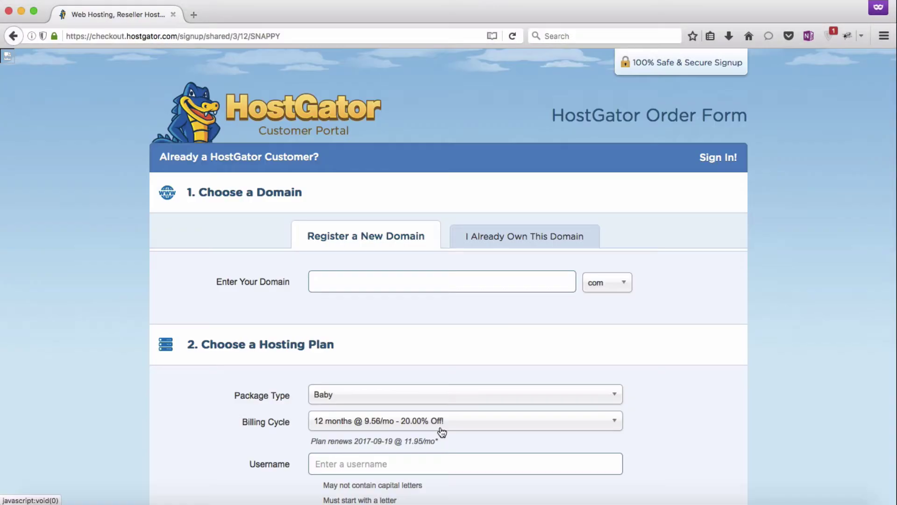
{"action": "scroll", "coordinate": [770, 372], "scroll_direction": "down", "scroll_amount": 2}
{"action": "scroll", "coordinate": [771, 374], "scroll_direction": "down", "scroll_amount": 3}
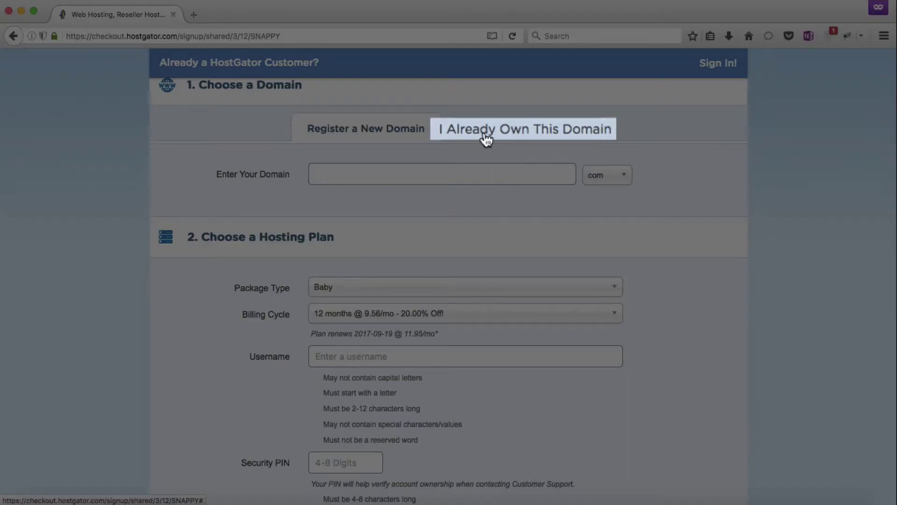
Add truliftdigital.com as an already-owned primary domain.
{"action": "left_click", "coordinate": [486, 139]}
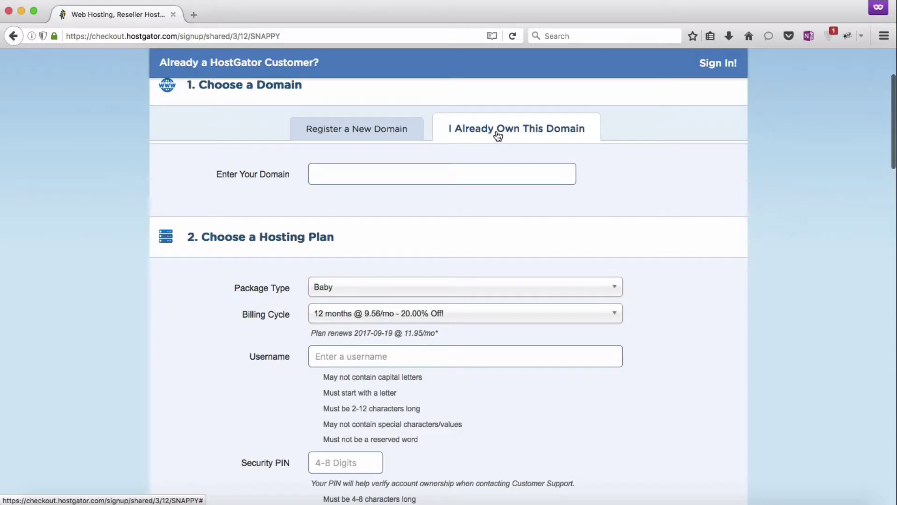
{"action": "type", "text": "truliftdigita"}
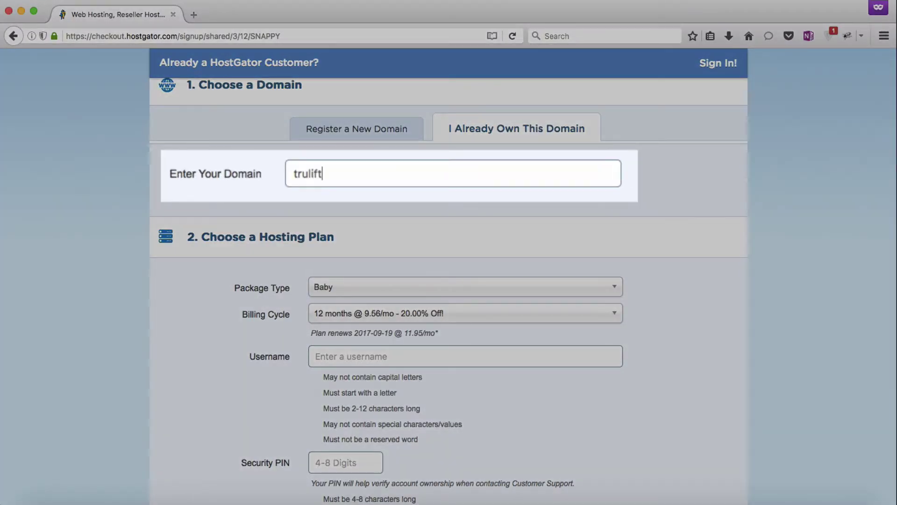
{"action": "type", "text": "l.com"}
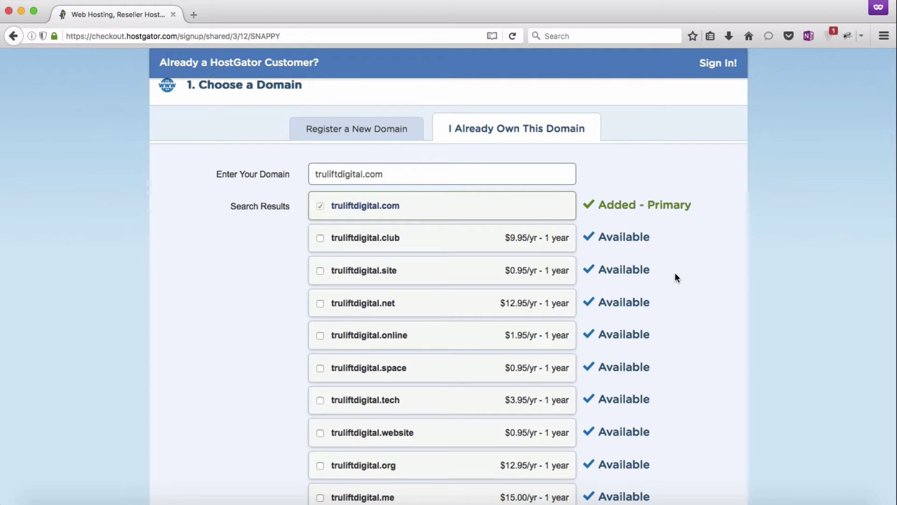
{"action": "scroll", "coordinate": [682, 278], "scroll_direction": "down", "scroll_amount": 3}
{"action": "scroll", "coordinate": [682, 278], "scroll_direction": "down", "scroll_amount": 8}
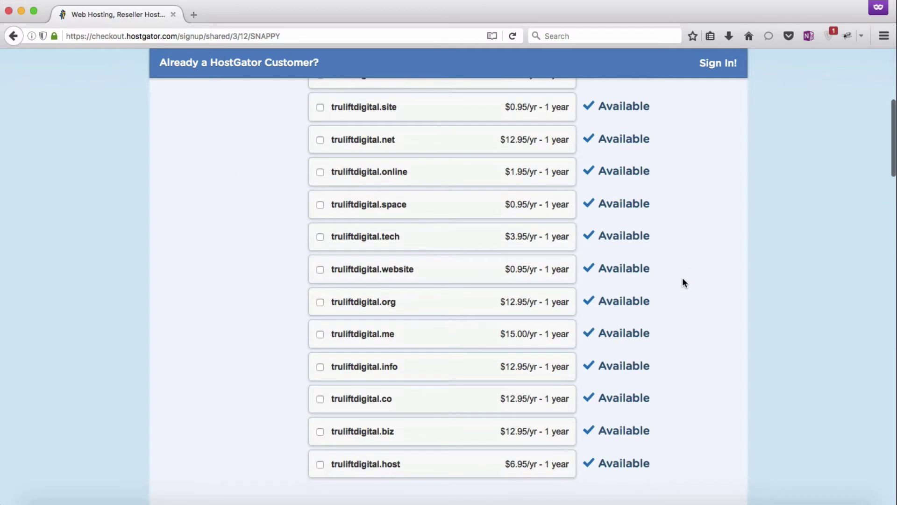
{"action": "scroll", "coordinate": [683, 279], "scroll_direction": "down", "scroll_amount": 8}
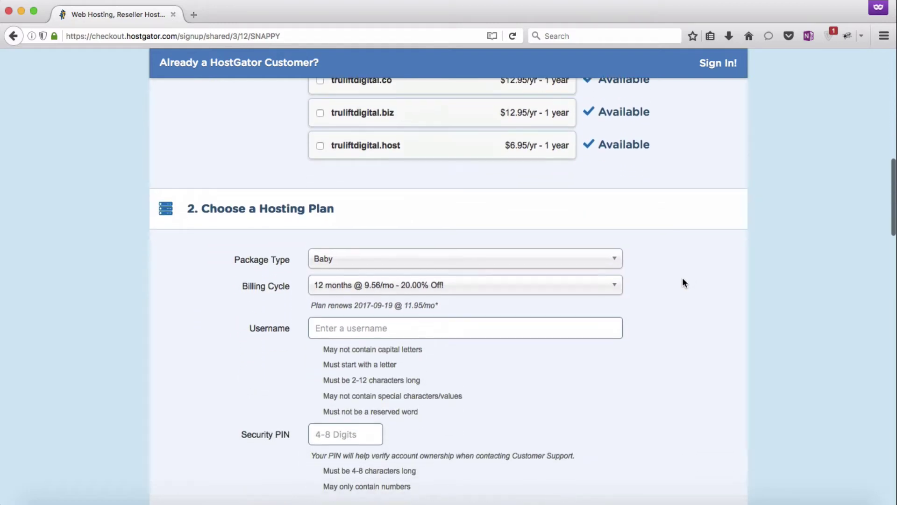
Enter the hosting account username, correcting the typo at its end.
{"action": "scroll", "coordinate": [682, 280], "scroll_direction": "down", "scroll_amount": 2}
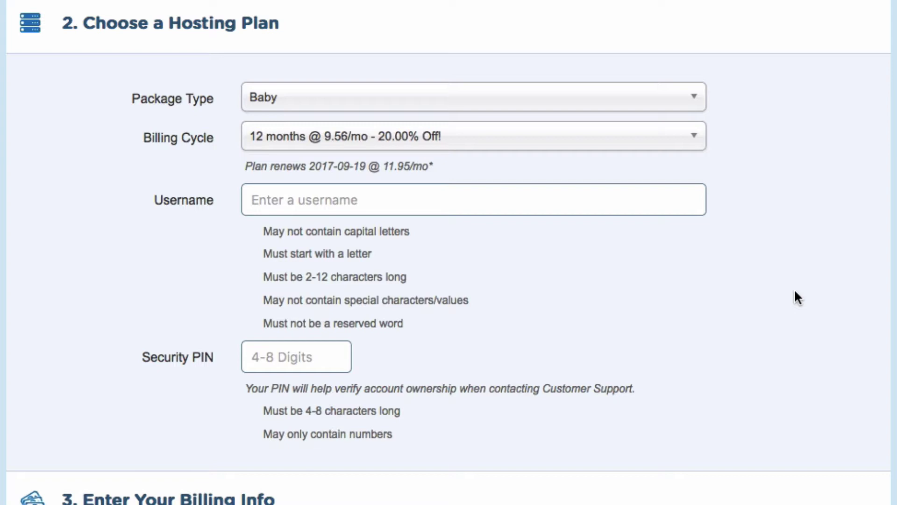
{"action": "left_click", "coordinate": [476, 193]}
{"action": "type", "text": "trull"}
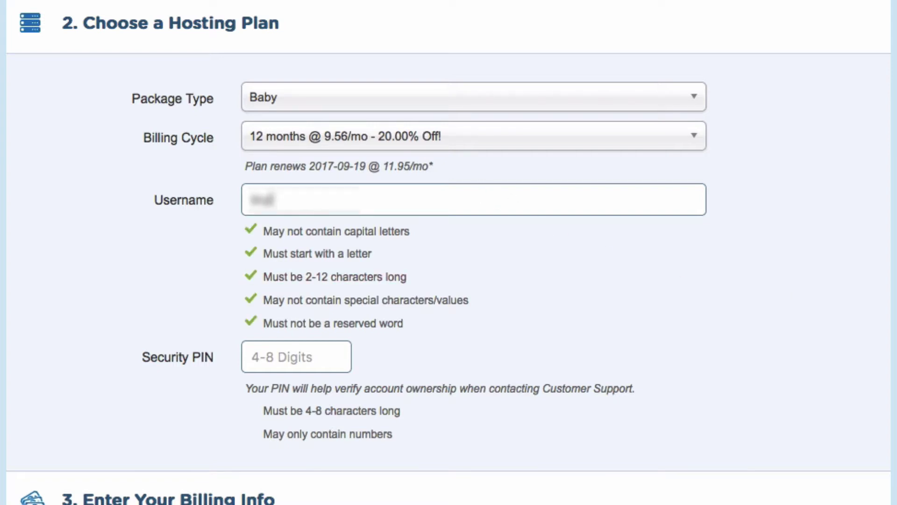
{"action": "type", "text": "if"}
{"action": "key", "text": "BackSpace"}
{"action": "key", "text": "BackSpace"}
{"action": "key", "text": "BackSpace"}
{"action": "type", "text": "if"}
{"action": "key", "text": "BackSpace"}
{"action": "key", "text": "BackSpace"}
{"action": "key", "text": "BackSpace"}
{"action": "key", "text": "BackSpace"}
{"action": "type", "text": "lift"}
Set a 4-digit numeric security PIN for the account.
{"action": "left_click", "coordinate": [336, 356]}
{"action": "type", "text": "1234"}
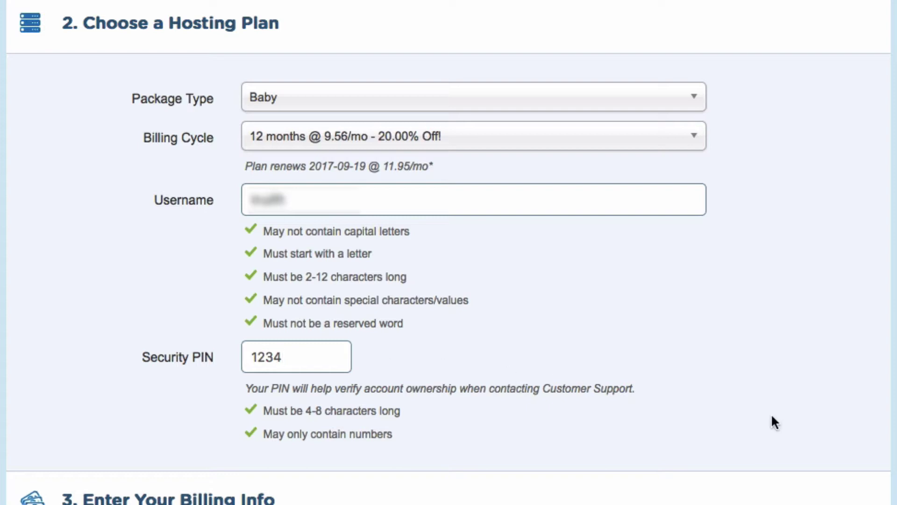
{"action": "scroll", "coordinate": [771, 413], "scroll_direction": "down", "scroll_amount": 10}
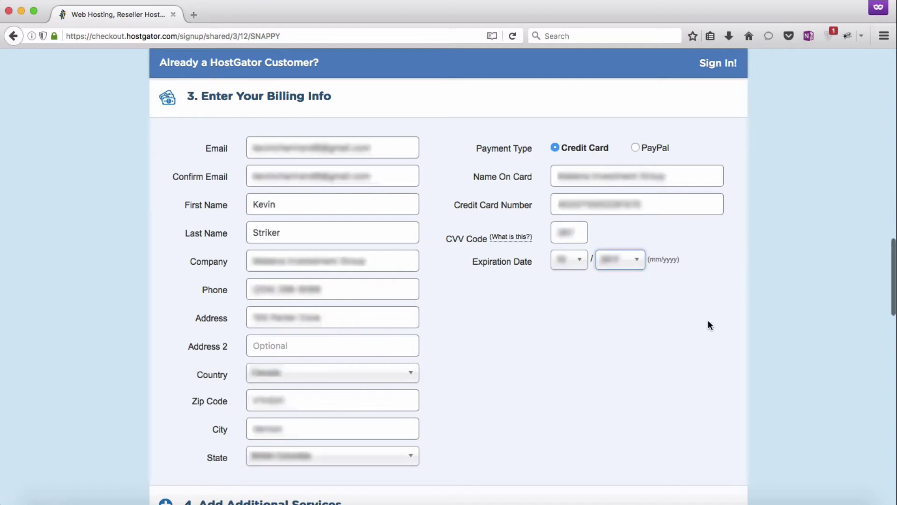
{"action": "scroll", "coordinate": [710, 326], "scroll_direction": "down", "scroll_amount": 7}
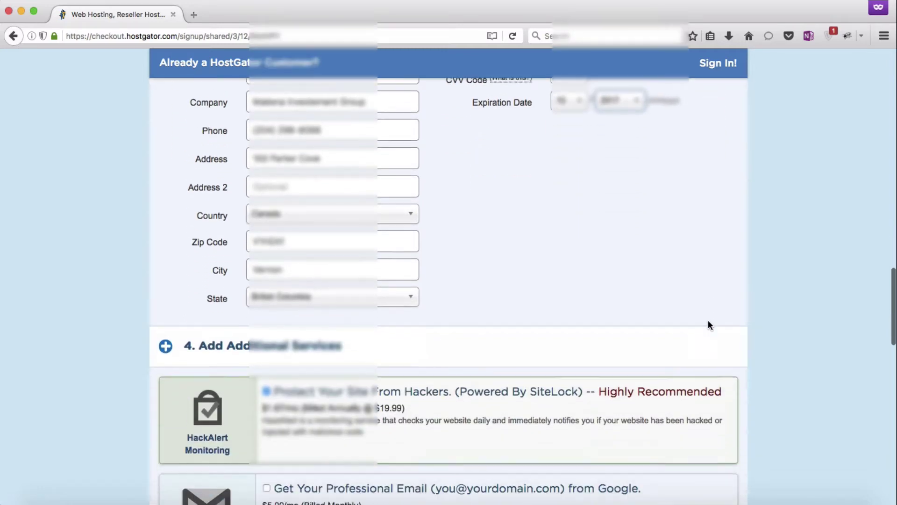
{"action": "scroll", "coordinate": [709, 325], "scroll_direction": "down", "scroll_amount": 3}
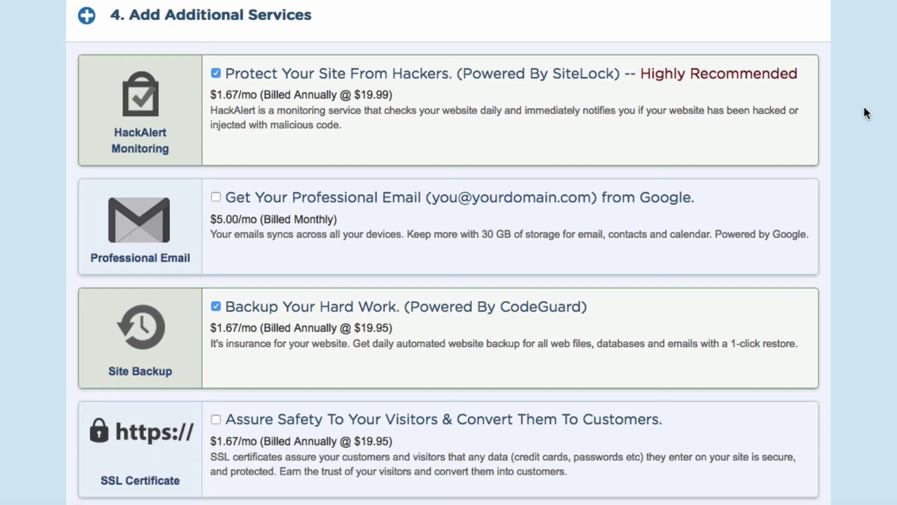
Untick the SiteLock HackAlert and CodeGuard Site Backup add-ons, bringing the SNAPPY total to $114.72.
{"action": "scroll", "coordinate": [865, 108], "scroll_direction": "down", "scroll_amount": 9}
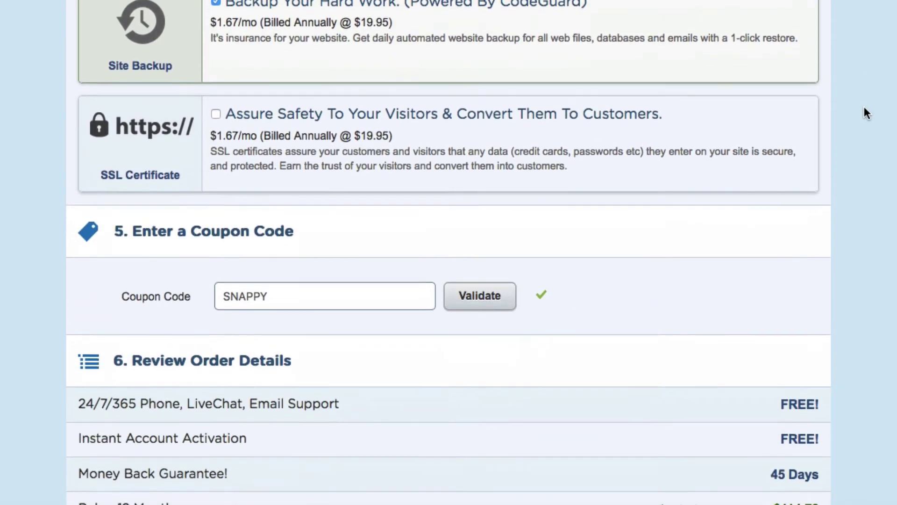
{"action": "scroll", "coordinate": [864, 108], "scroll_direction": "down", "scroll_amount": 3}
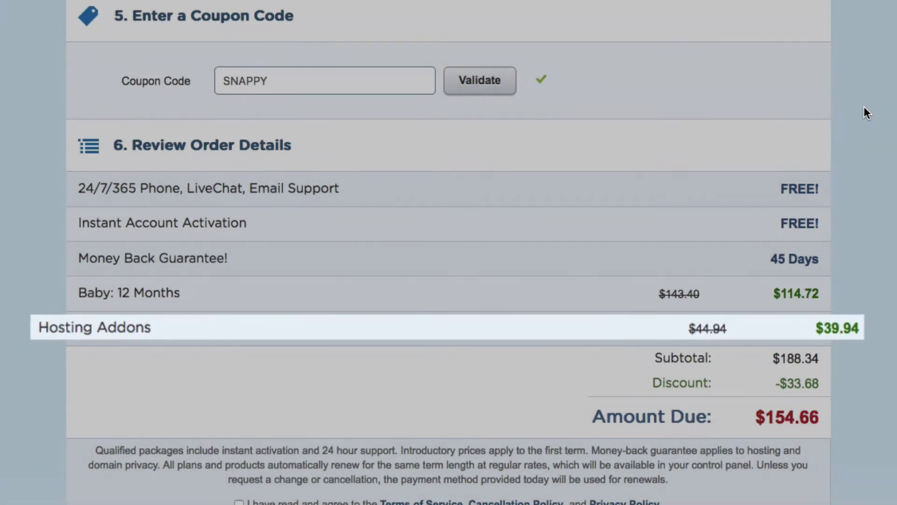
{"action": "scroll", "coordinate": [865, 107], "scroll_direction": "up", "scroll_amount": 3}
{"action": "scroll", "coordinate": [865, 107], "scroll_direction": "up", "scroll_amount": 9}
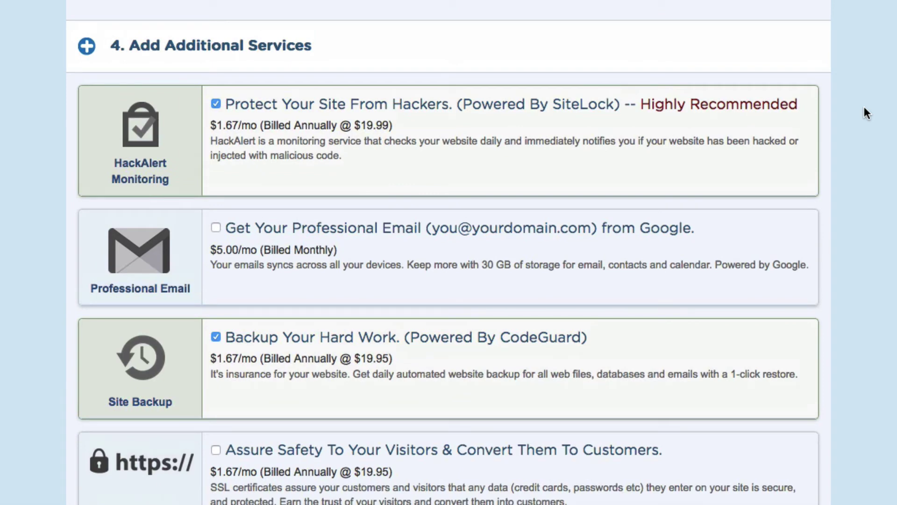
{"action": "left_click", "coordinate": [216, 103]}
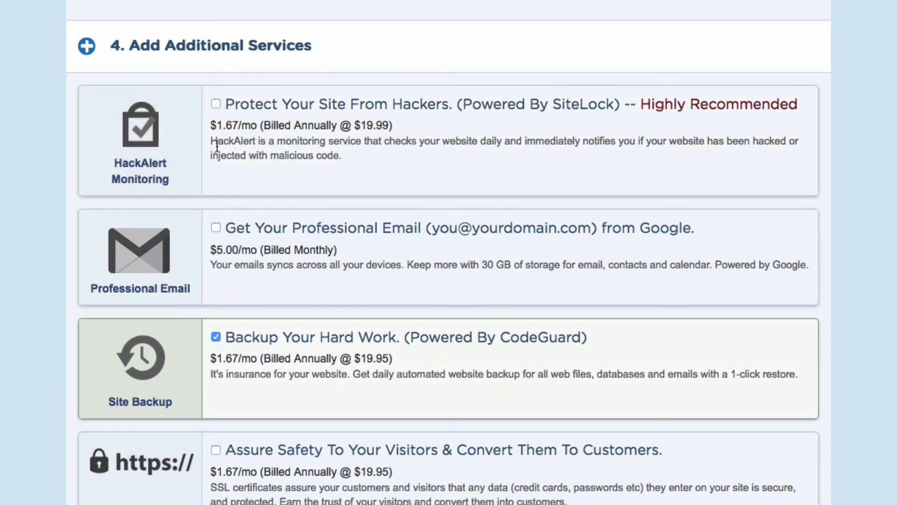
{"action": "left_click", "coordinate": [215, 336]}
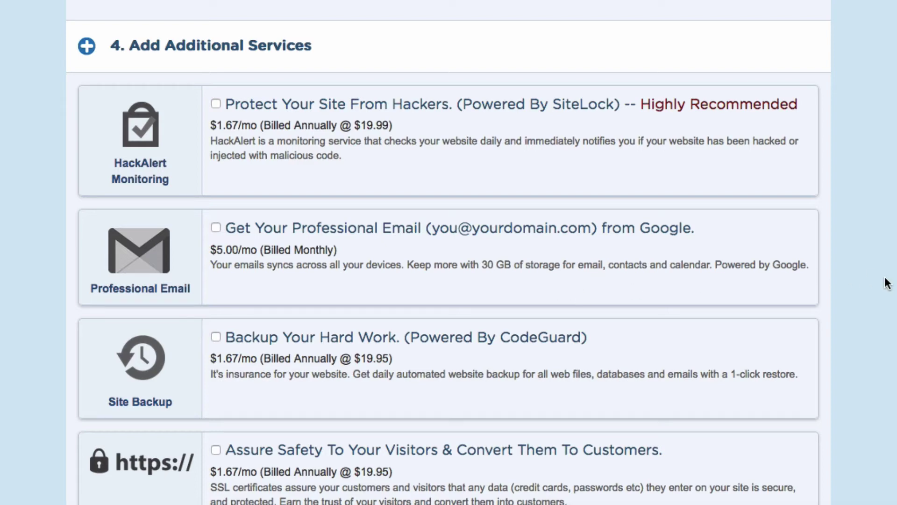
{"action": "scroll", "coordinate": [888, 283], "scroll_direction": "down", "scroll_amount": 10}
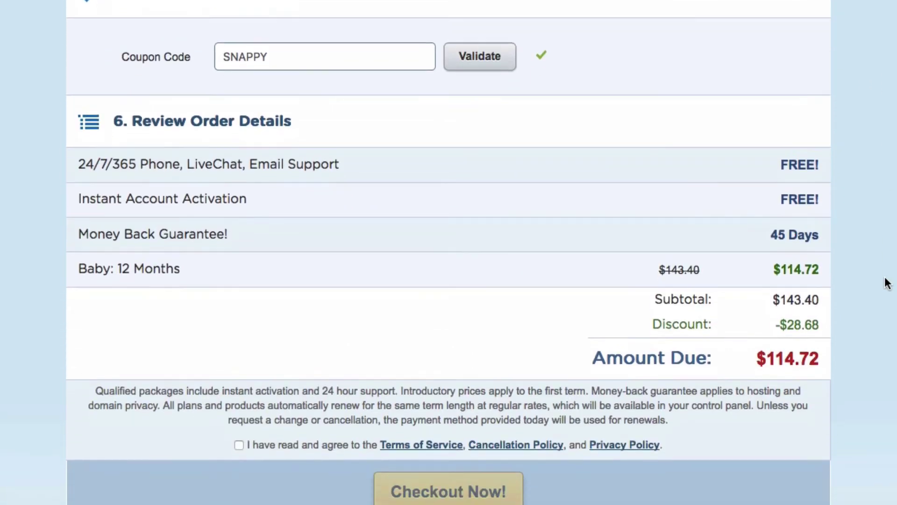
Replace coupon SNAPPY with webpresence25 and validate it for a $35.85 discount.
{"action": "scroll", "coordinate": [888, 283], "scroll_direction": "down", "scroll_amount": 1}
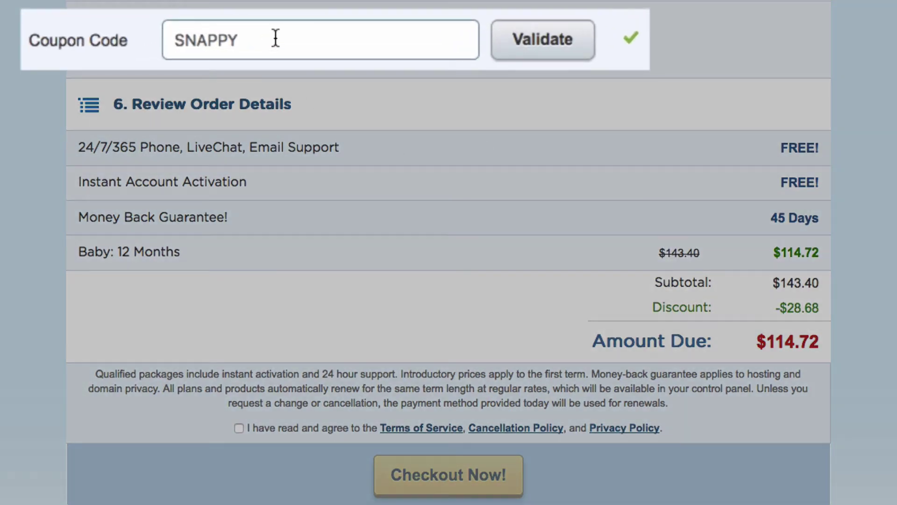
{"action": "left_click", "coordinate": [275, 39]}
{"action": "left_click_drag", "start_coordinate": [251, 39], "coordinate": [163, 40]}
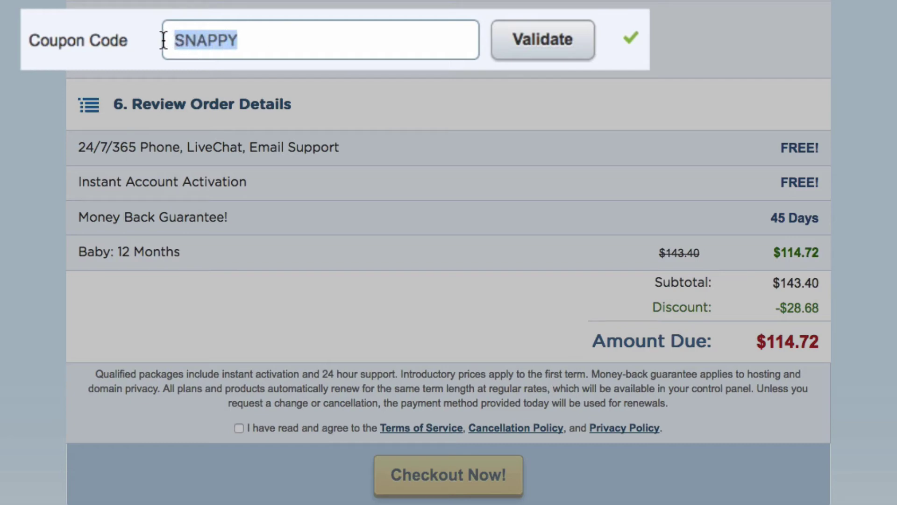
{"action": "type", "text": "web"}
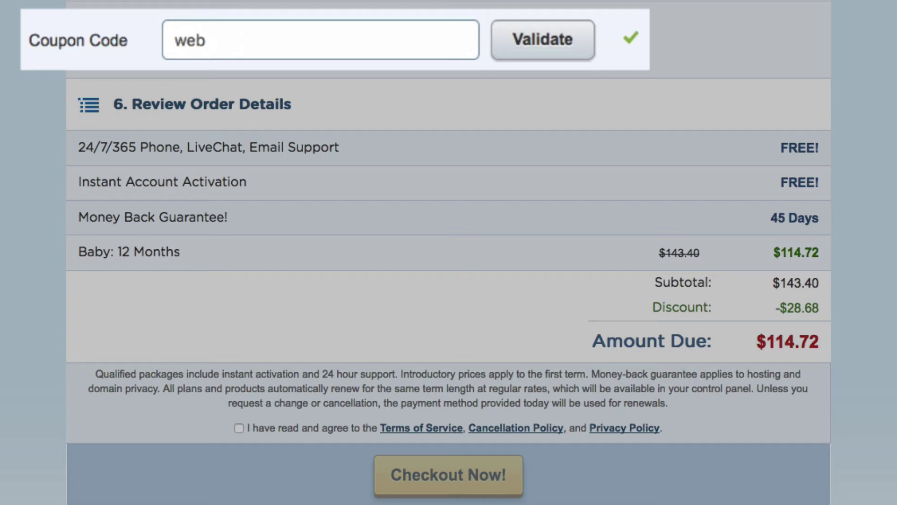
{"action": "type", "text": "presence25"}
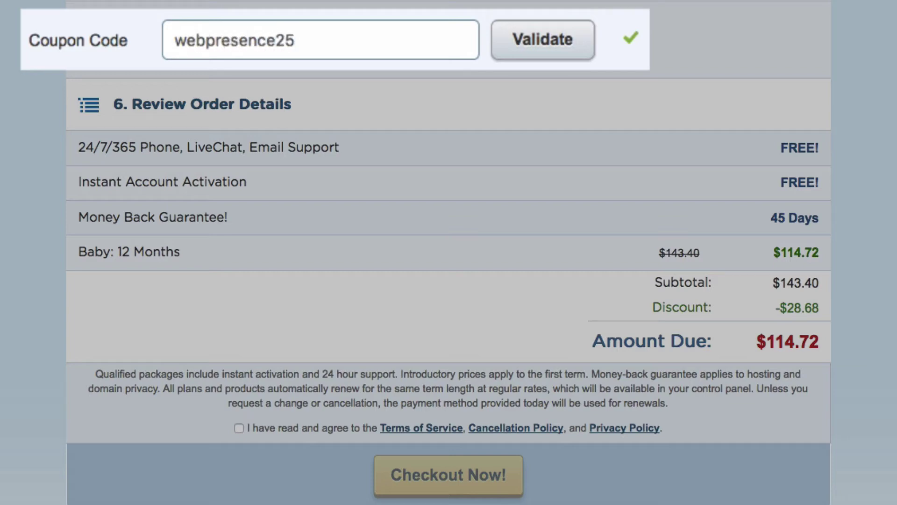
{"action": "left_click", "coordinate": [543, 54]}
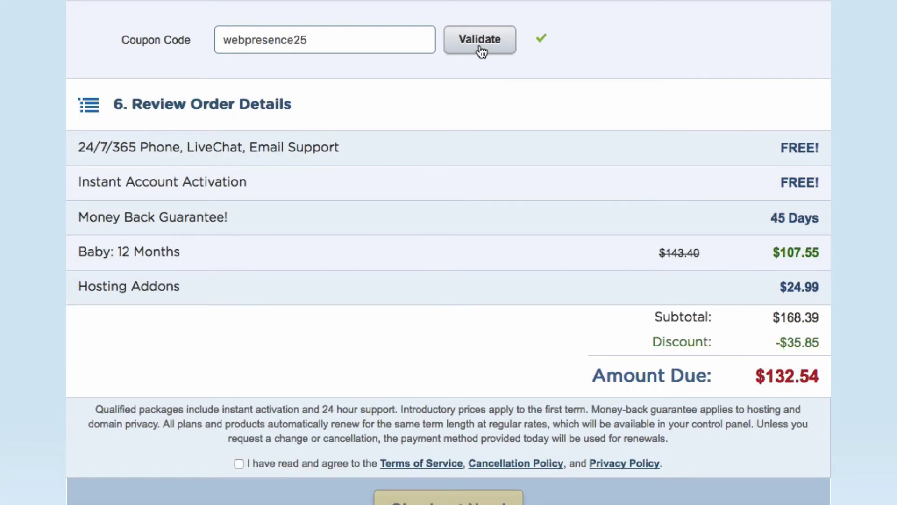
Untick the reappeared HackAlert monitoring add-on, removing the $24.99 Hosting Addons charge.
{"action": "scroll", "coordinate": [480, 50], "scroll_direction": "up", "scroll_amount": 10}
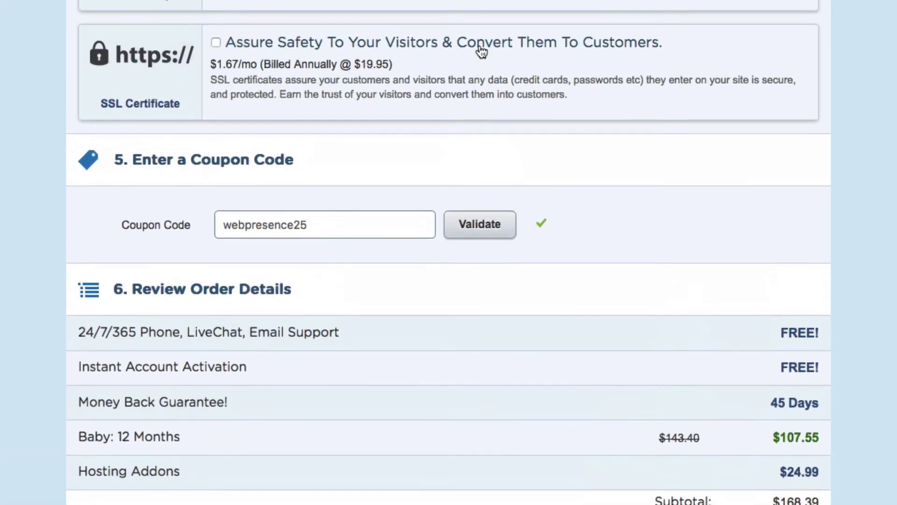
{"action": "scroll", "coordinate": [480, 51], "scroll_direction": "up", "scroll_amount": 3}
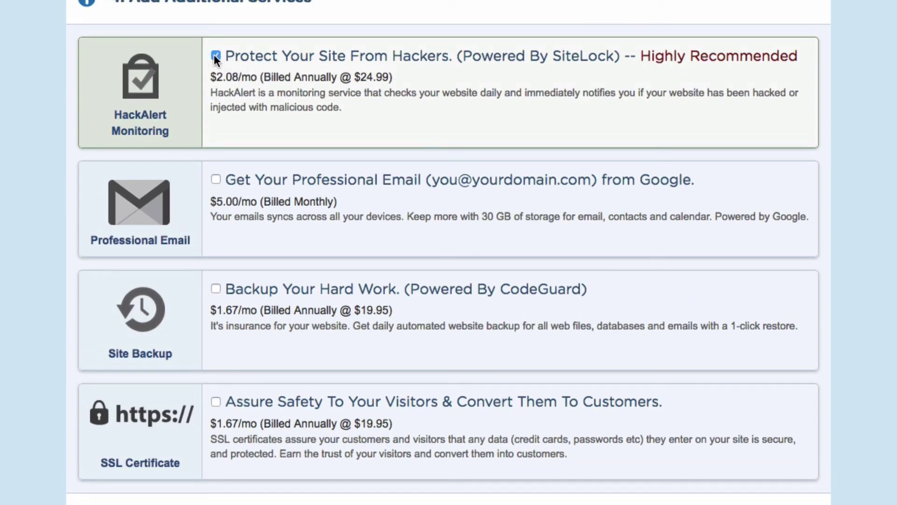
{"action": "left_click", "coordinate": [215, 57]}
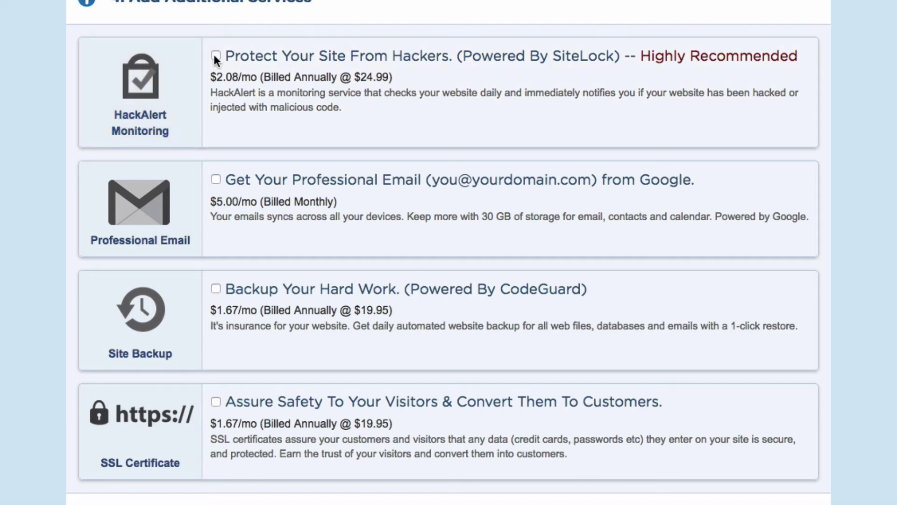
Accept the Terms of Service, Cancellation Policy and Privacy Policy for the $107.55 order.
{"action": "scroll", "coordinate": [867, 213], "scroll_direction": "down", "scroll_amount": 10}
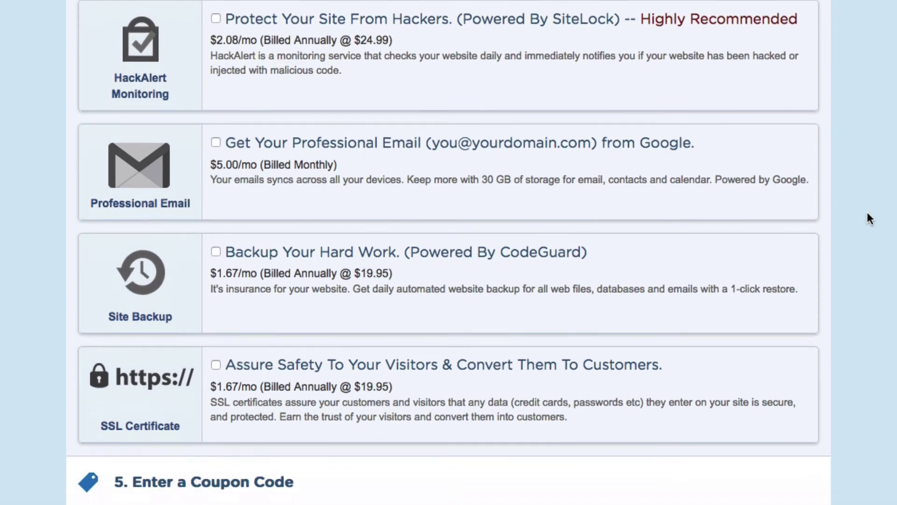
{"action": "scroll", "coordinate": [868, 213], "scroll_direction": "down", "scroll_amount": 2}
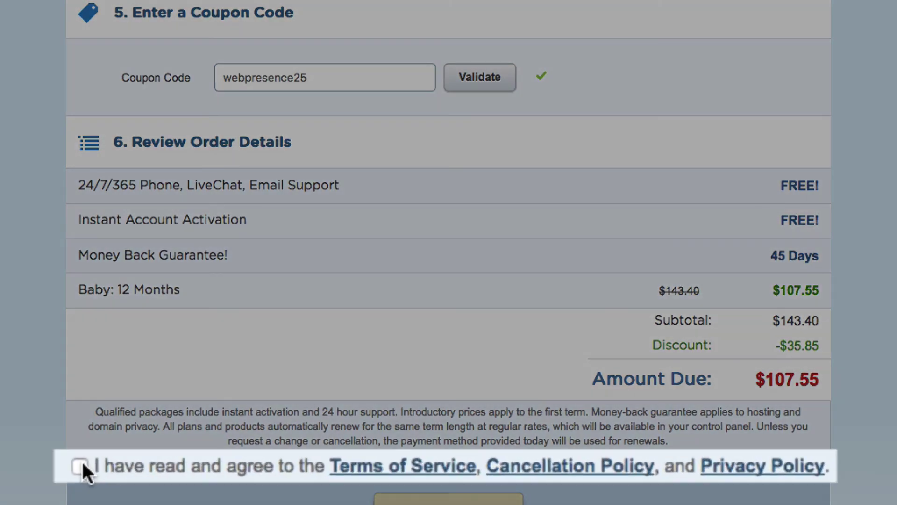
{"action": "left_click", "coordinate": [82, 463]}
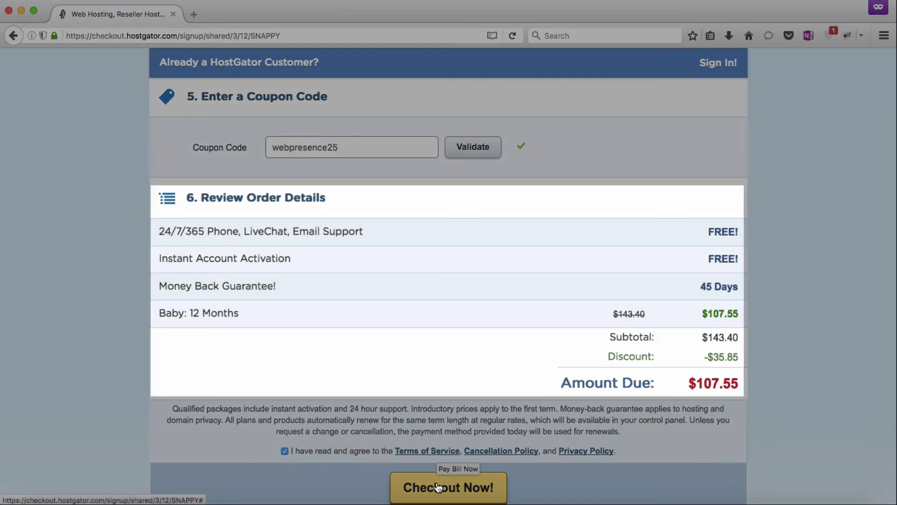
Finish checkout and scroll the Payment Completed page to the account-building section.
{"action": "key", "text": "super+shift+4"}
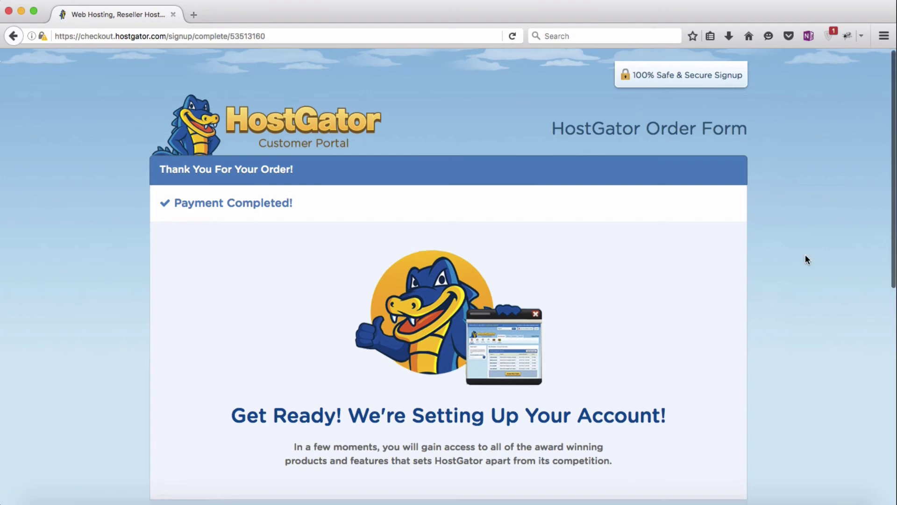
{"action": "scroll", "coordinate": [806, 256], "scroll_direction": "down", "scroll_amount": 3}
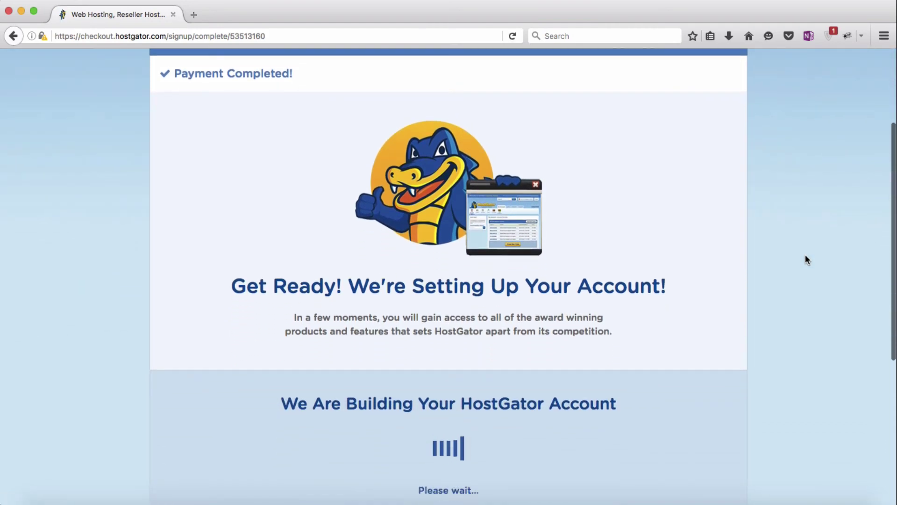